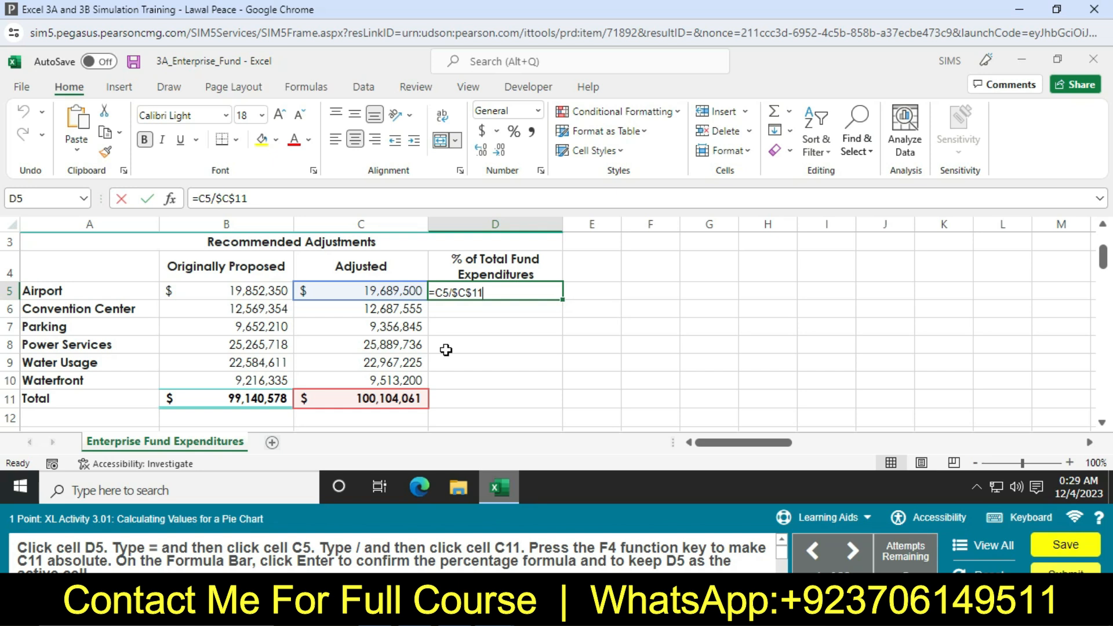
Step: Fill the formula =C5/$C$11 from cell D5 down through D10 and apply Percent Style to the range
key(Return)
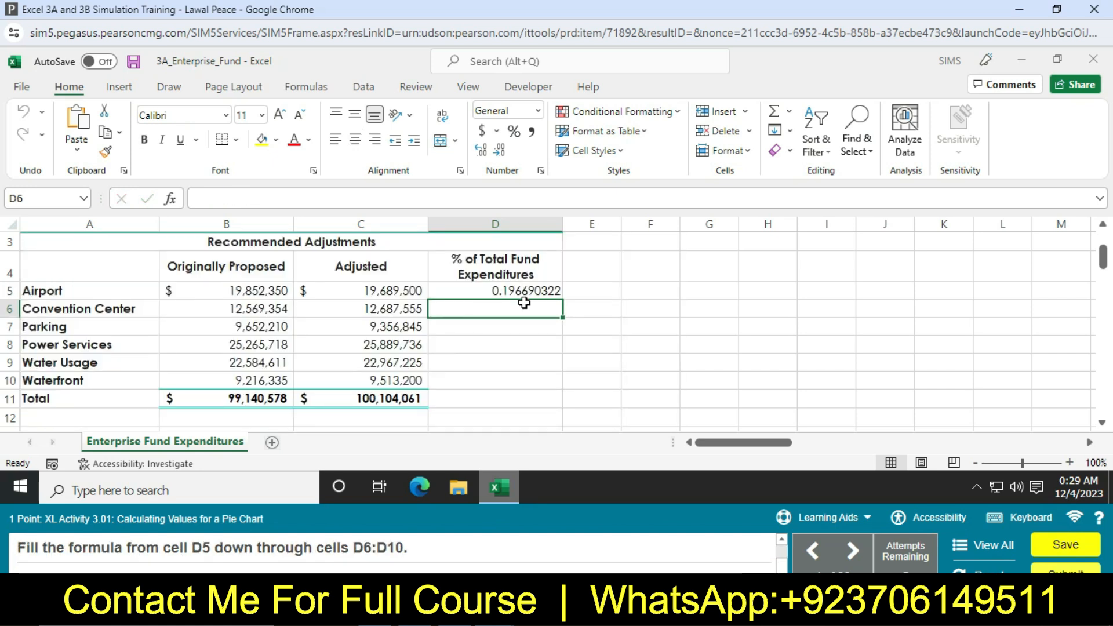
click(524, 291)
drag(556, 294, 556, 385)
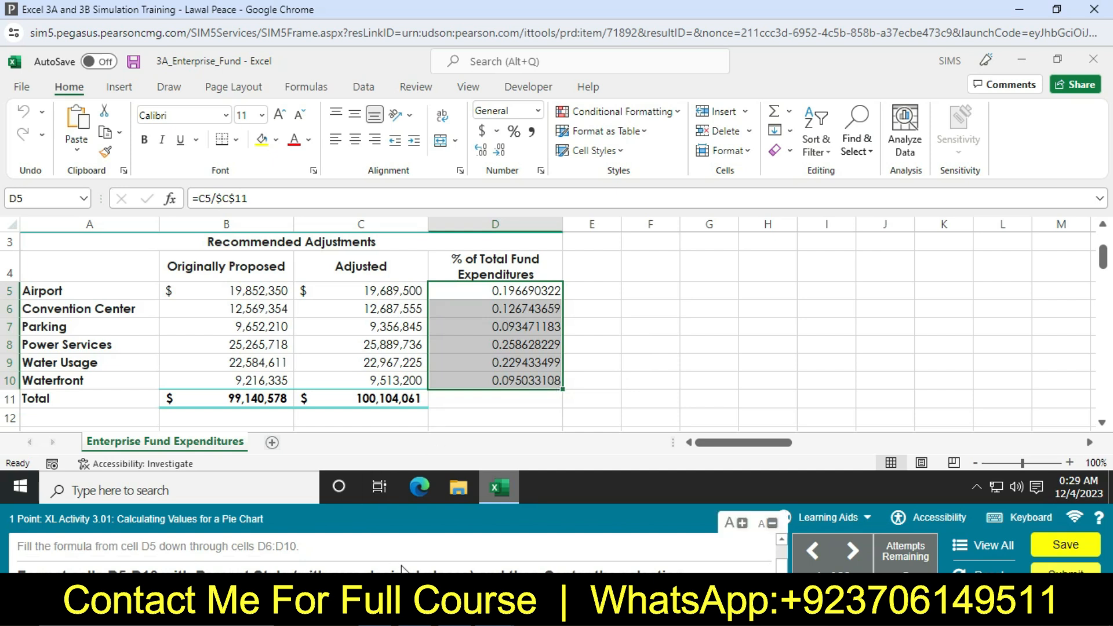
click(513, 131)
click(540, 170)
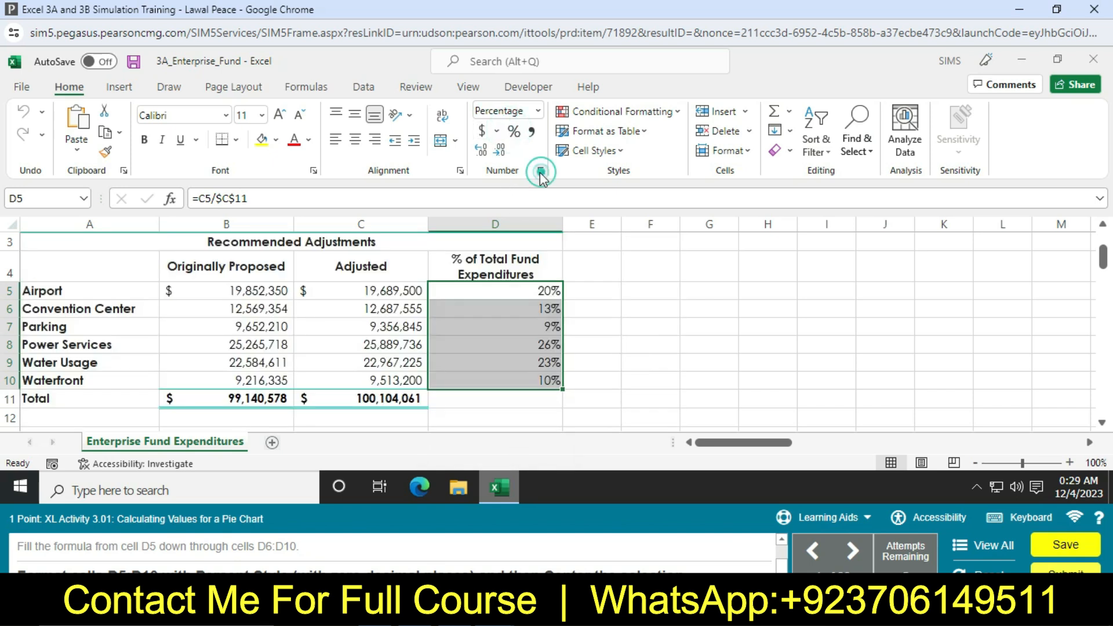
click(577, 201)
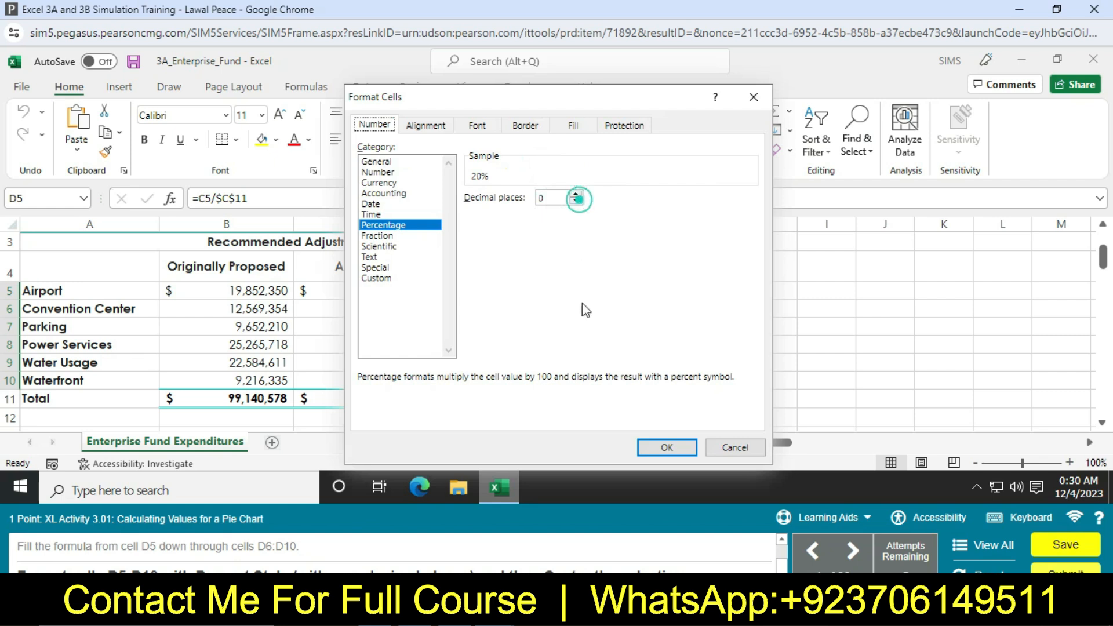
click(657, 446)
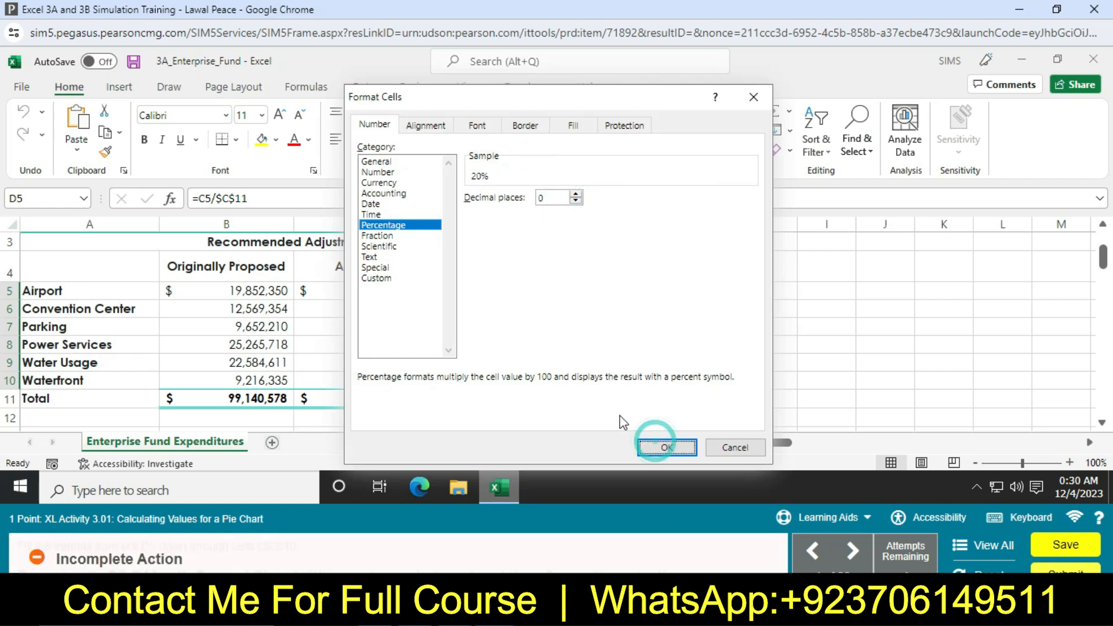
click(726, 454)
Step: Center the percentages in D5:D10 horizontally
click(356, 139)
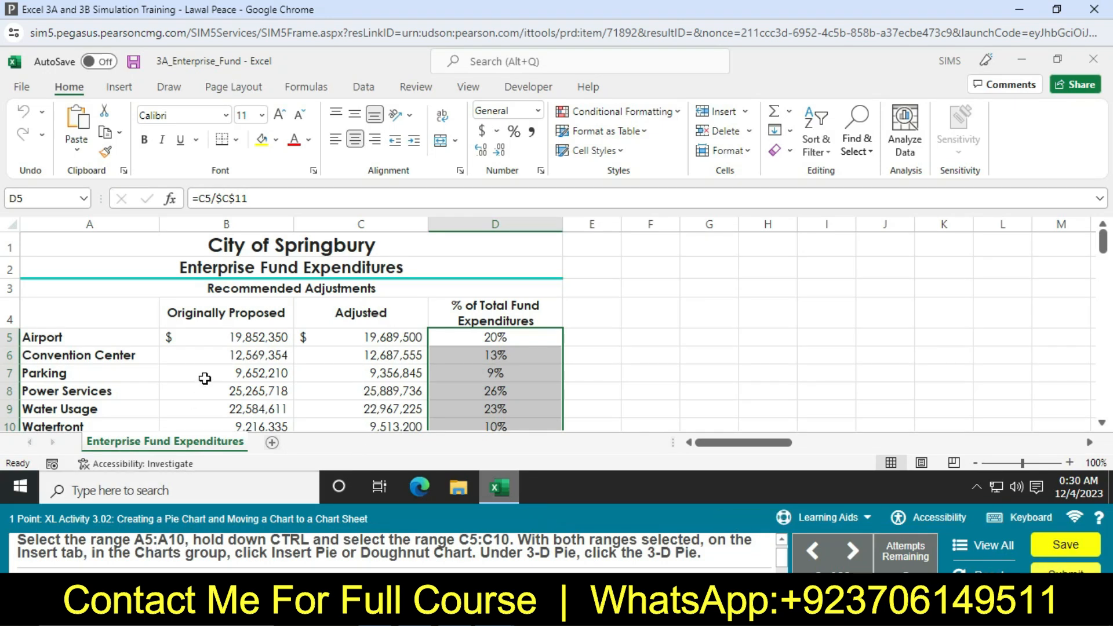
Step: Insert a 3-D Pie chart from the nonadjacent ranges A5:A10 and C5:C10
mouse_move(90, 335)
mouse_down()
mouse_move(84, 430)
mouse_move(75, 325)
mouse_move(83, 332)
mouse_up()
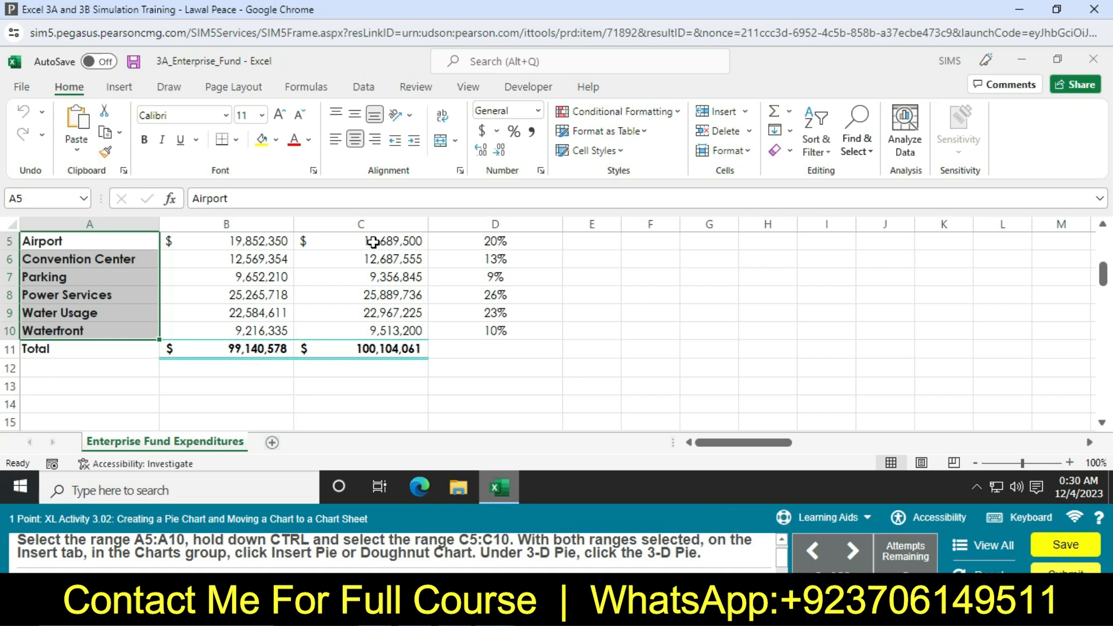
drag(373, 242, 368, 334)
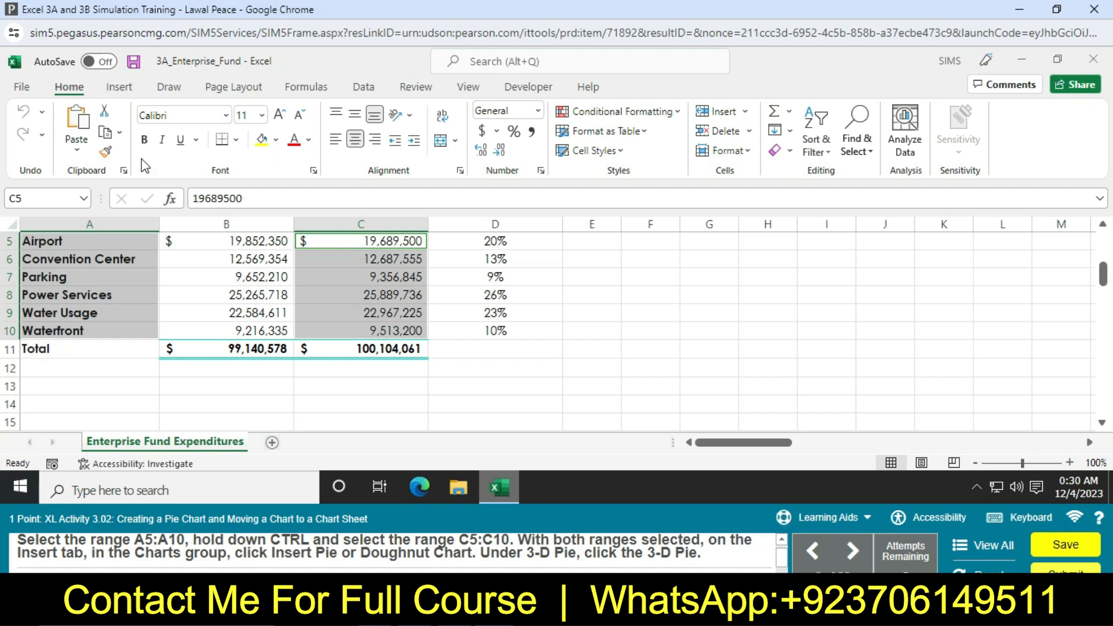
click(112, 95)
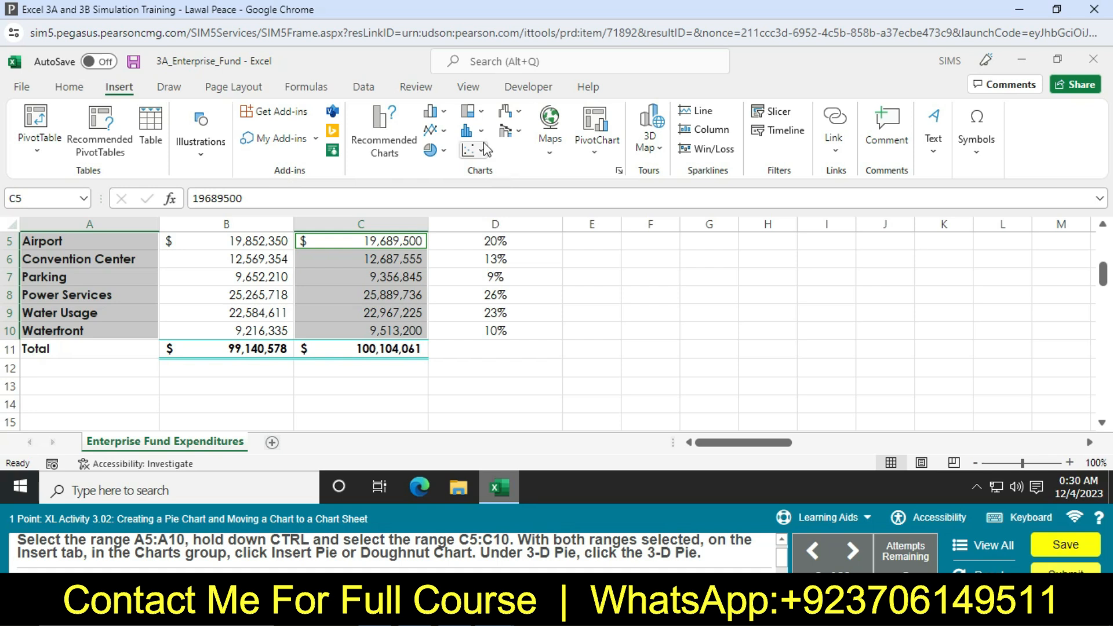
click(446, 152)
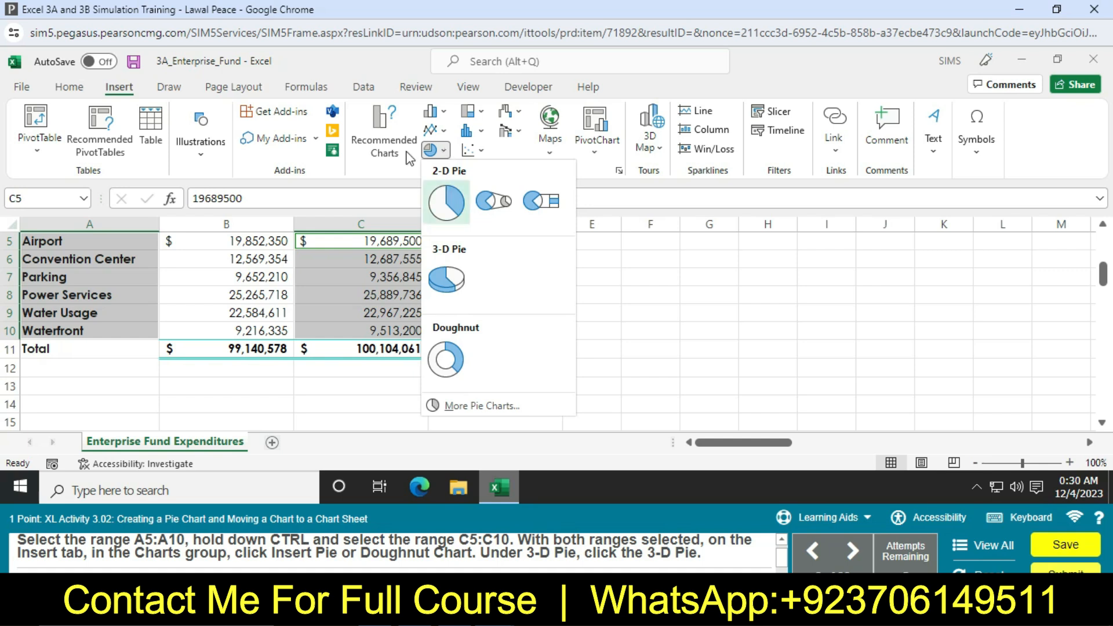
click(387, 150)
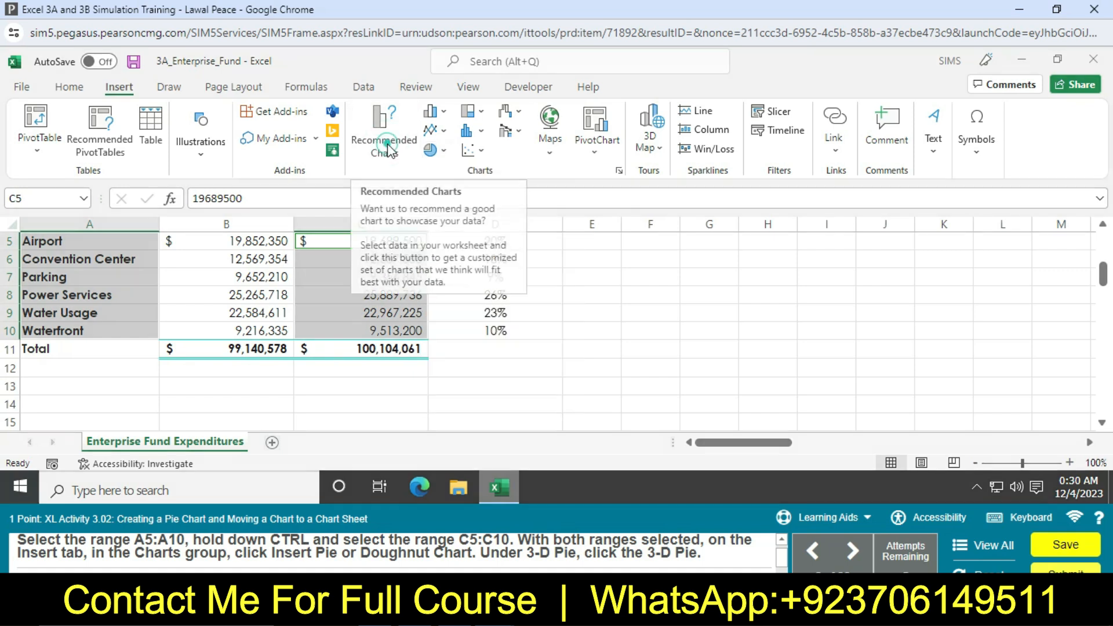
click(388, 150)
click(435, 112)
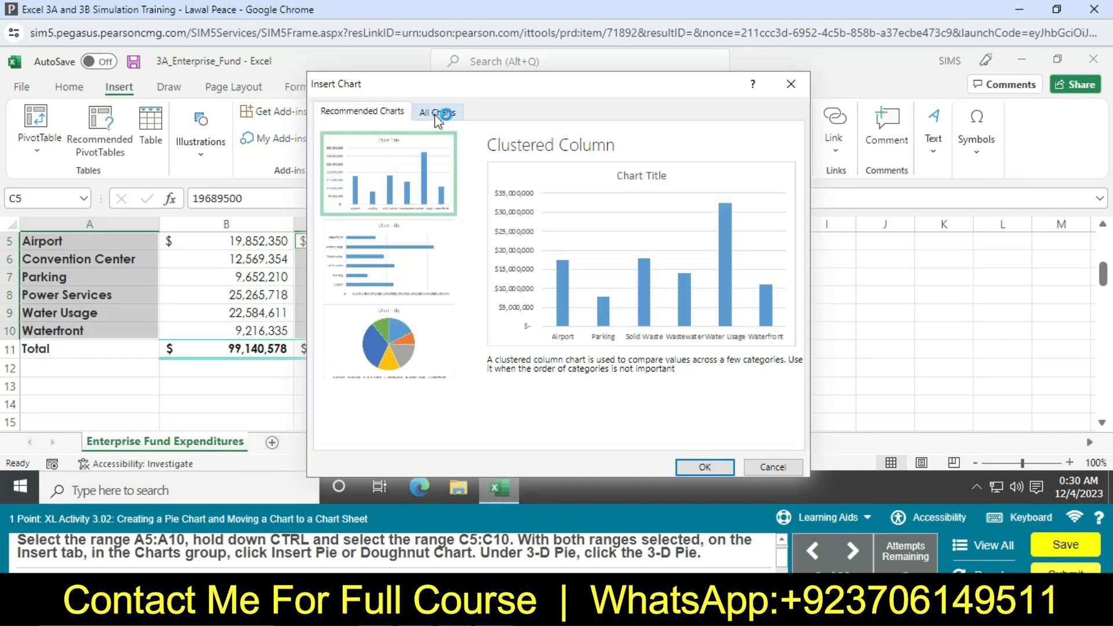
click(386, 217)
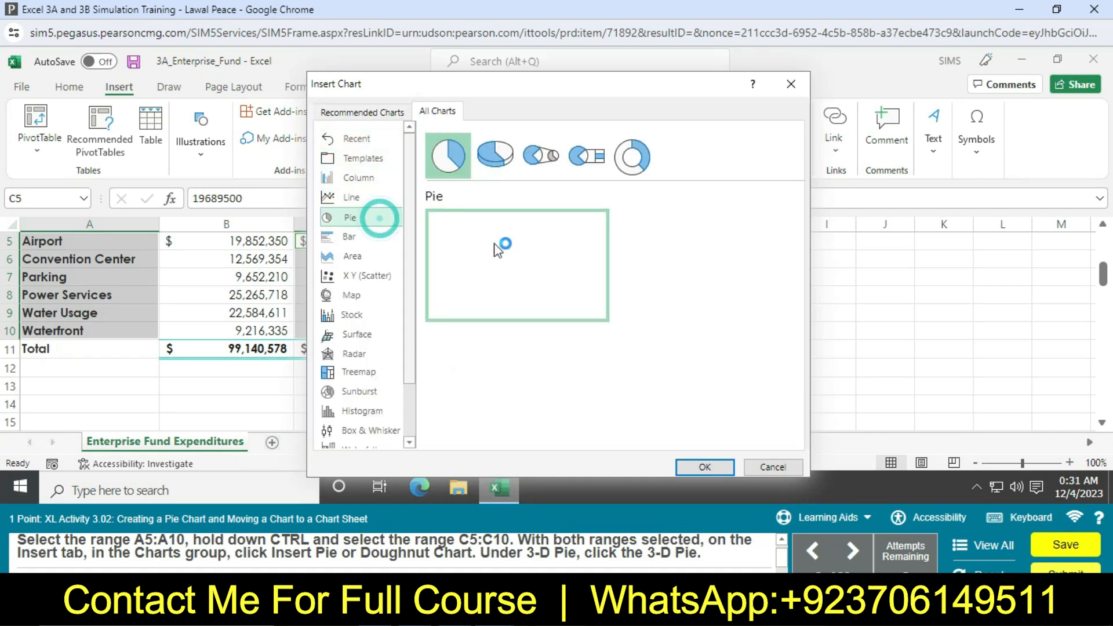
mouse_move(548, 280)
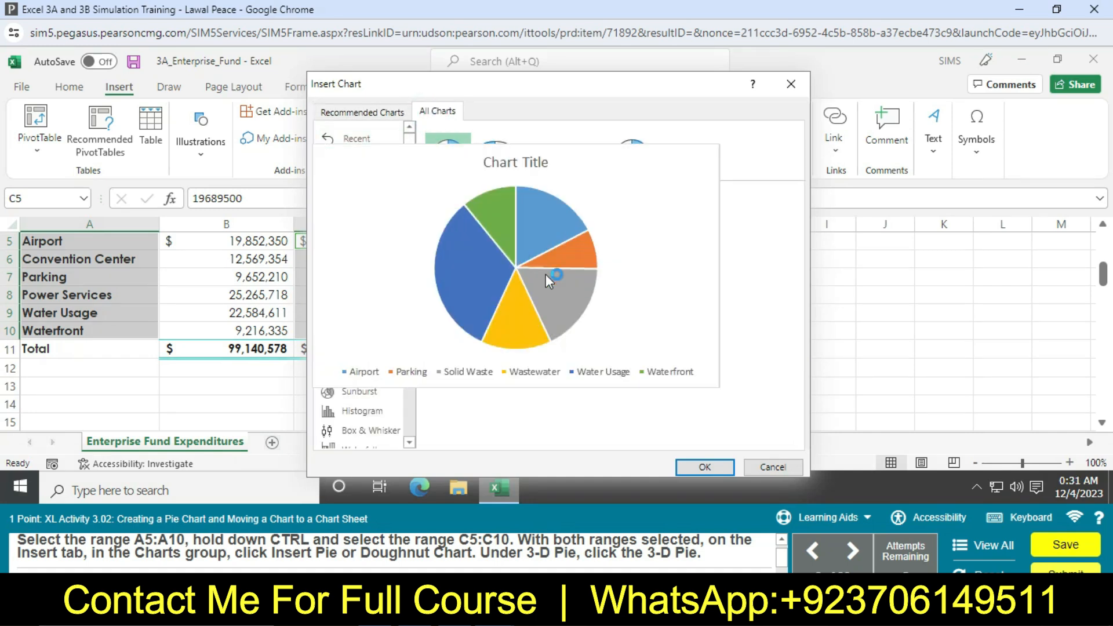
click(704, 467)
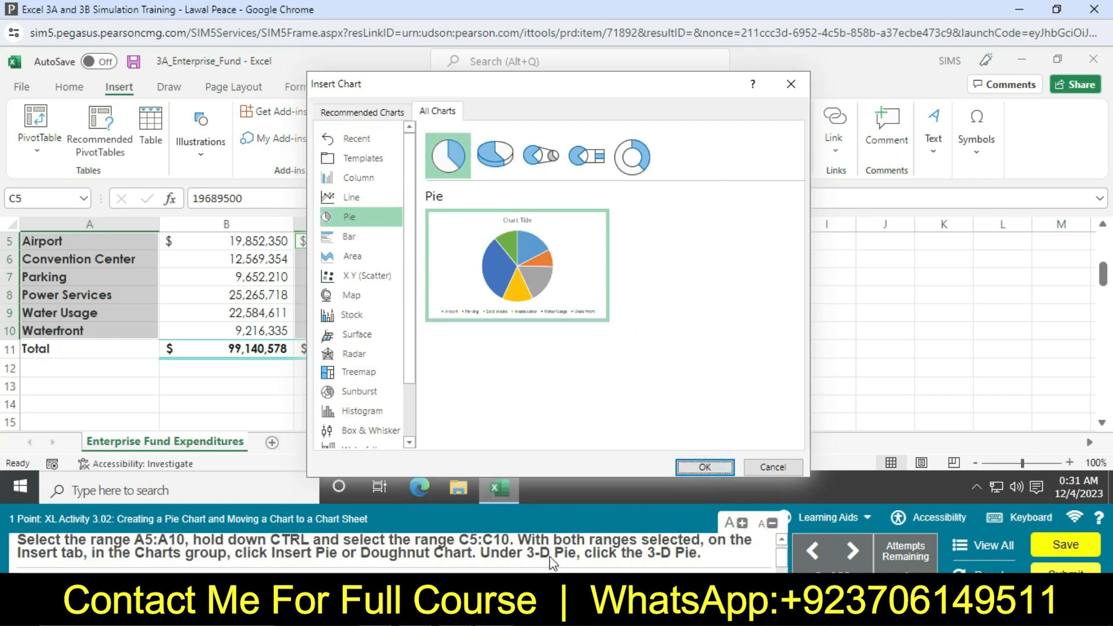
mouse_move(541, 259)
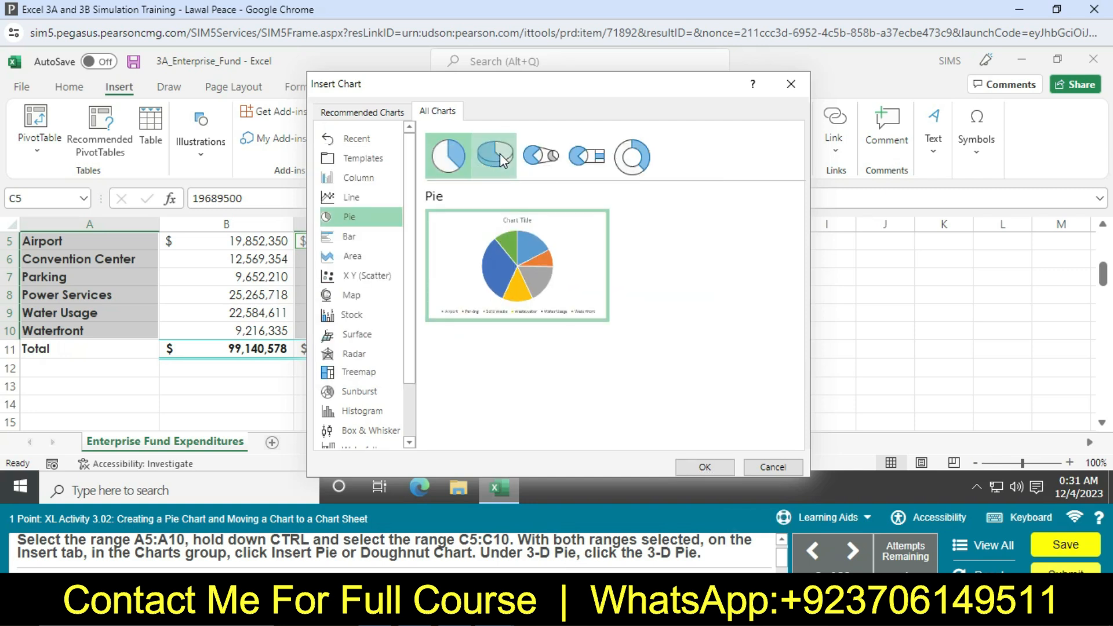
click(499, 154)
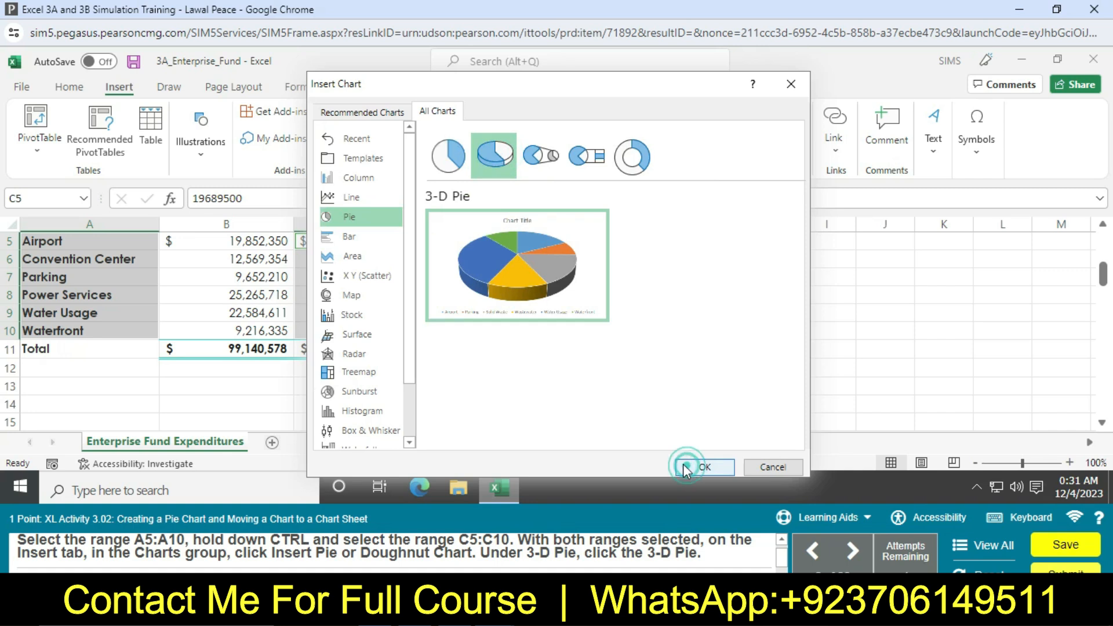
click(689, 466)
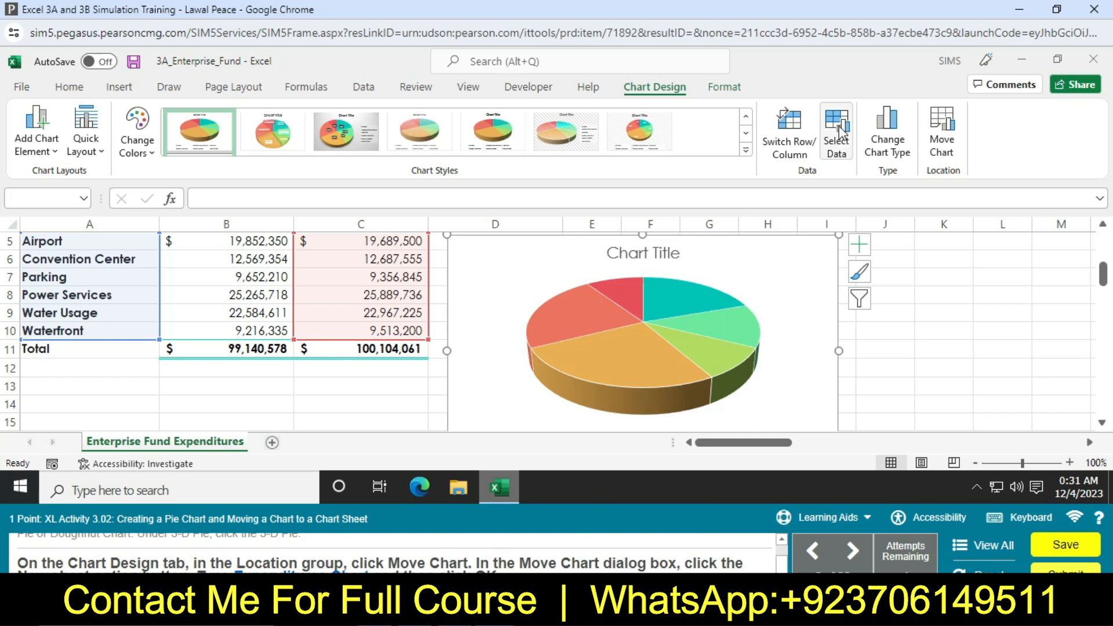
Step: Move the pie chart to a new sheet named Expenditures Chart
click(940, 139)
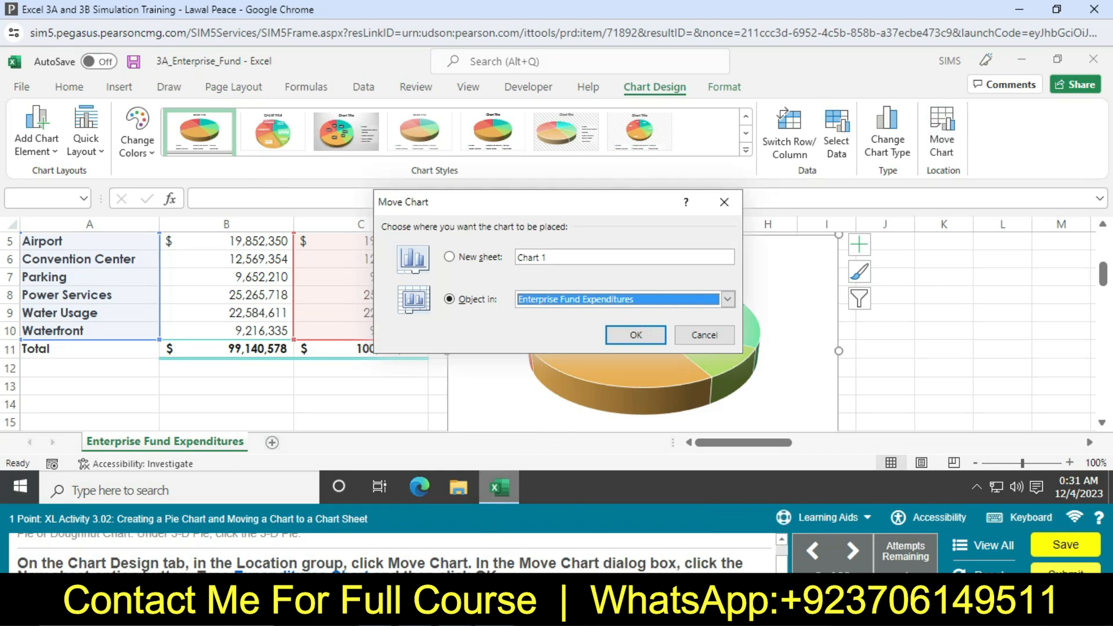
click(450, 256)
key(BackSpace)
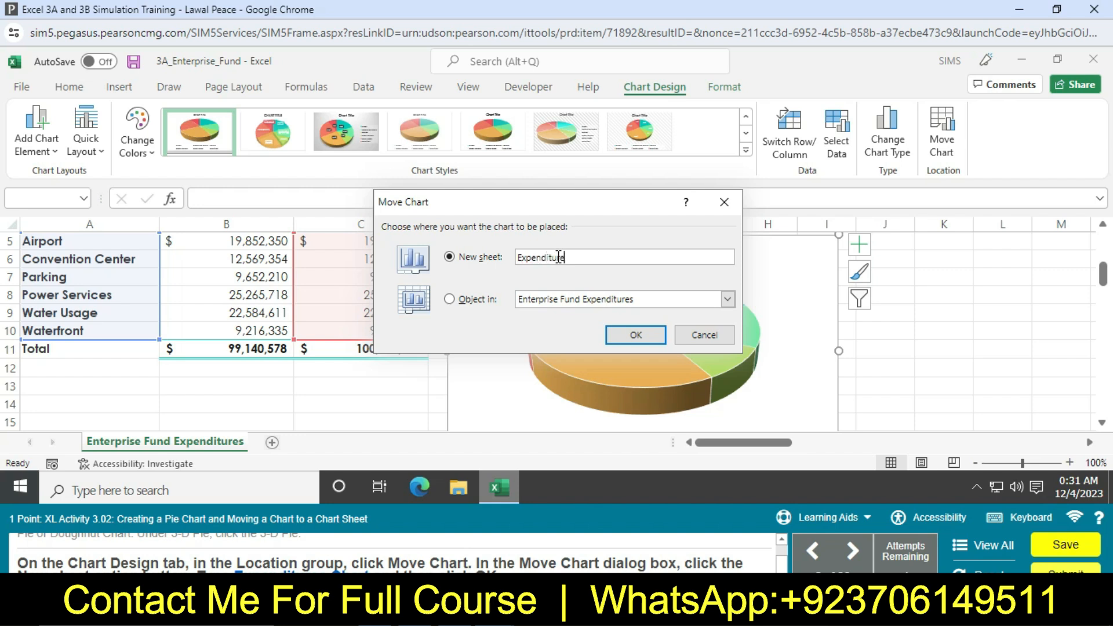
text(Chart)
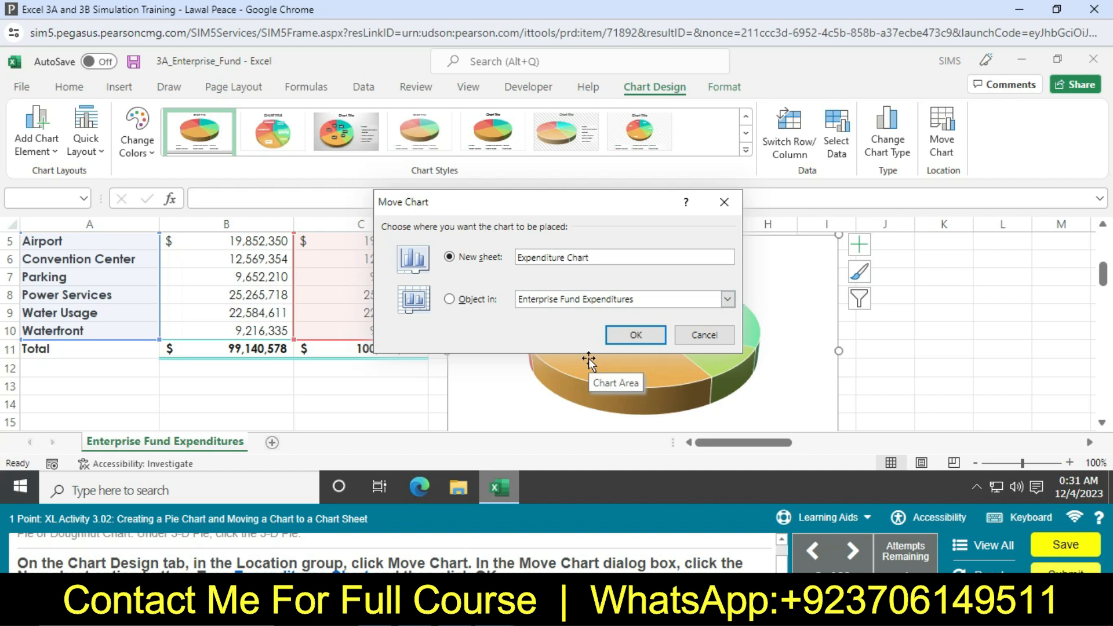
key(Return)
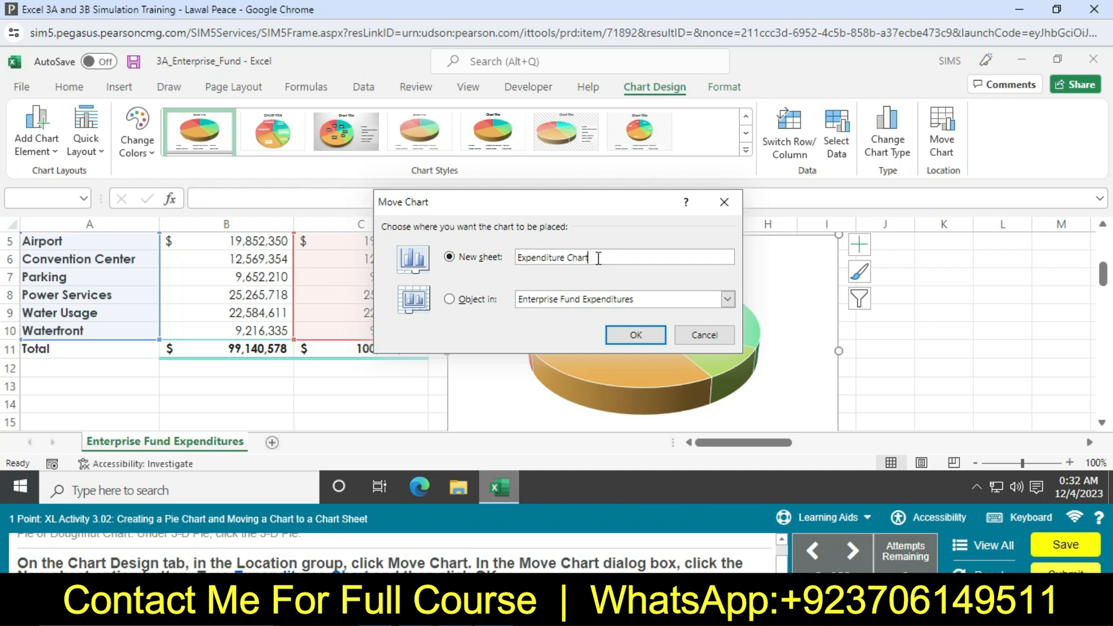
click(565, 257)
text(s)
click(631, 335)
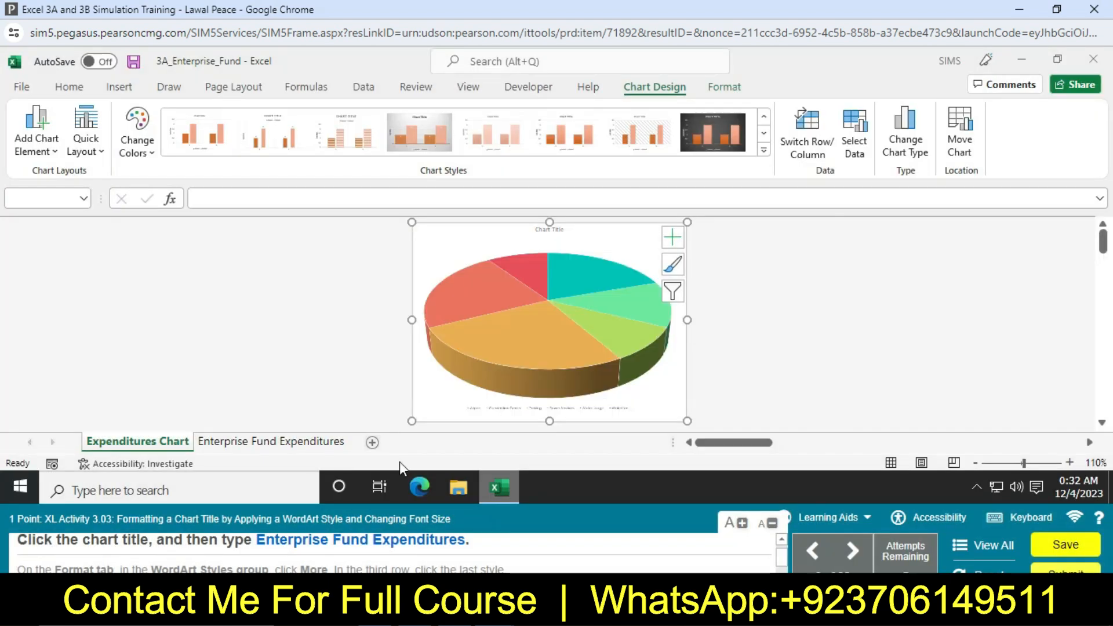
Step: Replace the placeholder text of the pie chart's title with "EnterPrise"
click(565, 231)
click(565, 229)
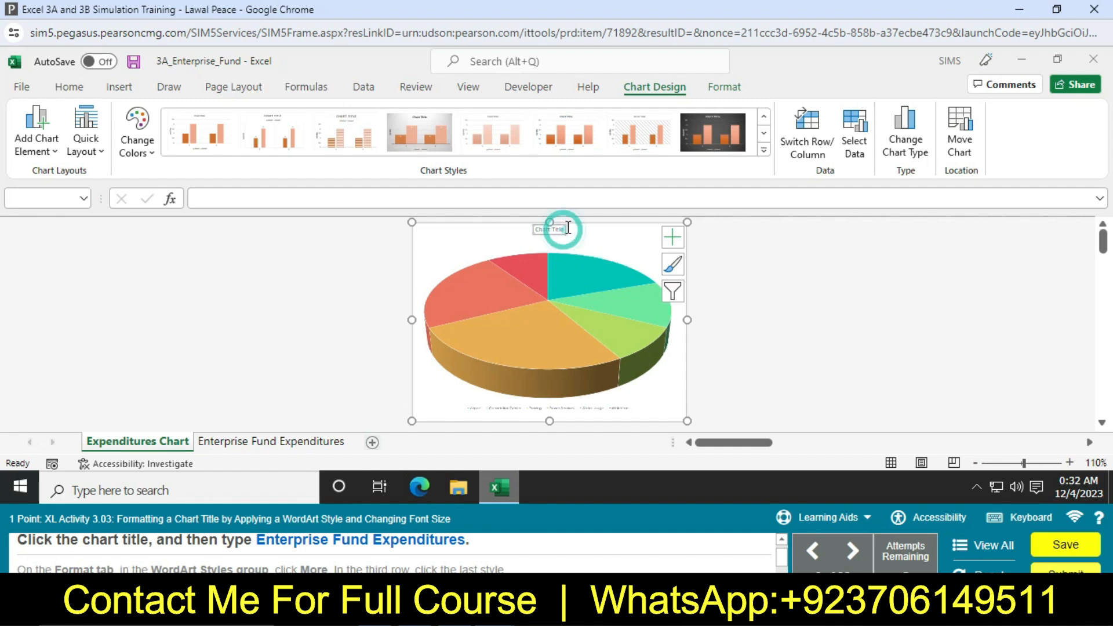
click(559, 230)
click(536, 230)
key(BackSpace)
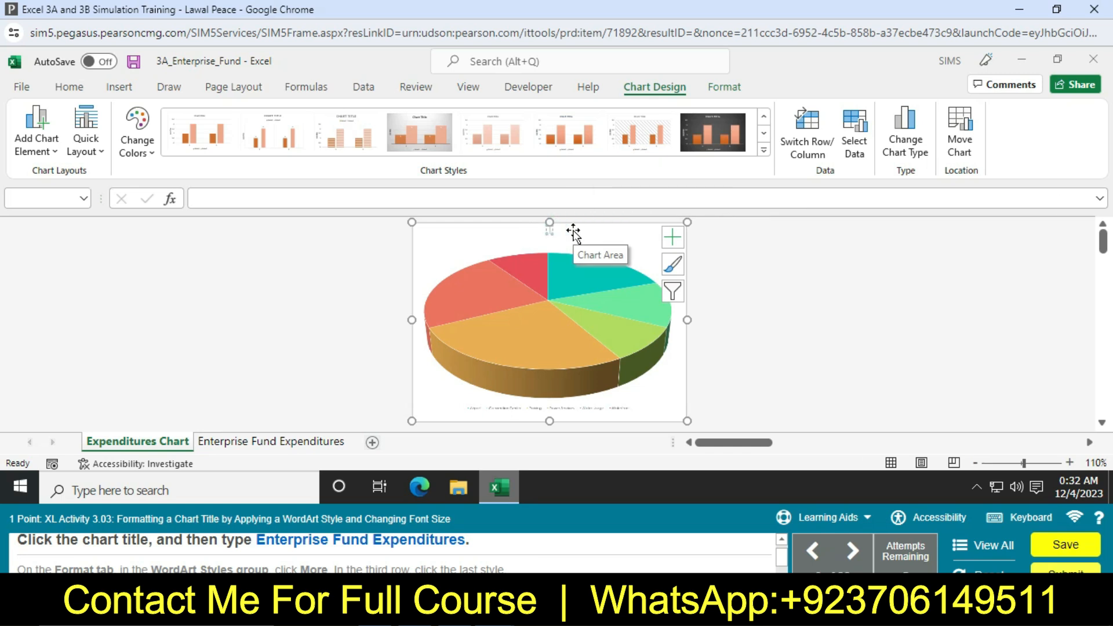
text(Enterp)
key(BackSpace)
text(Prise)
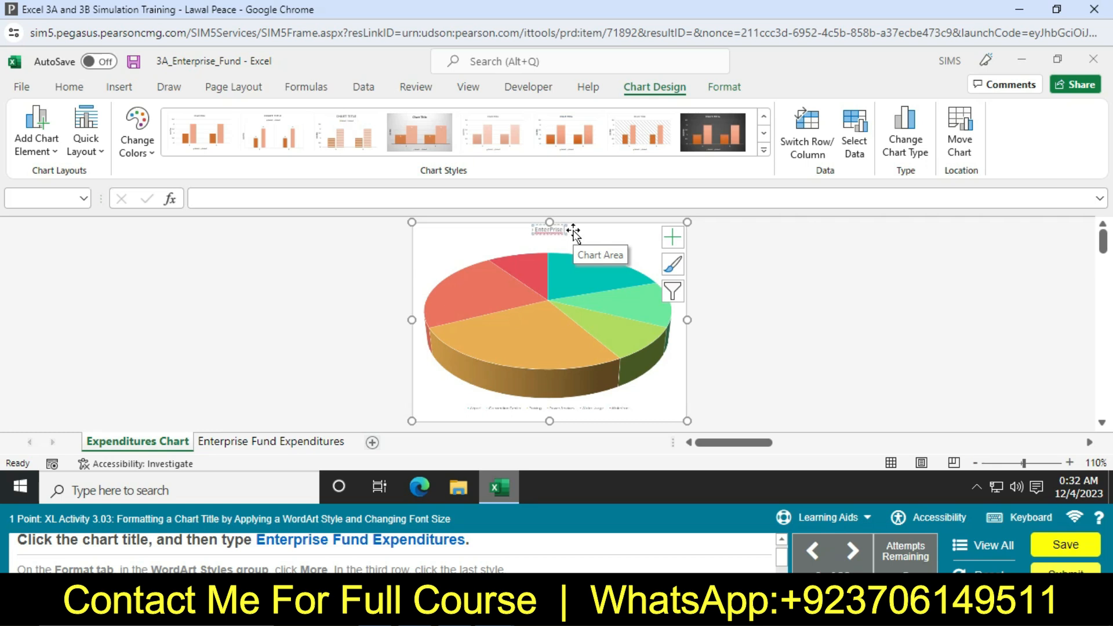